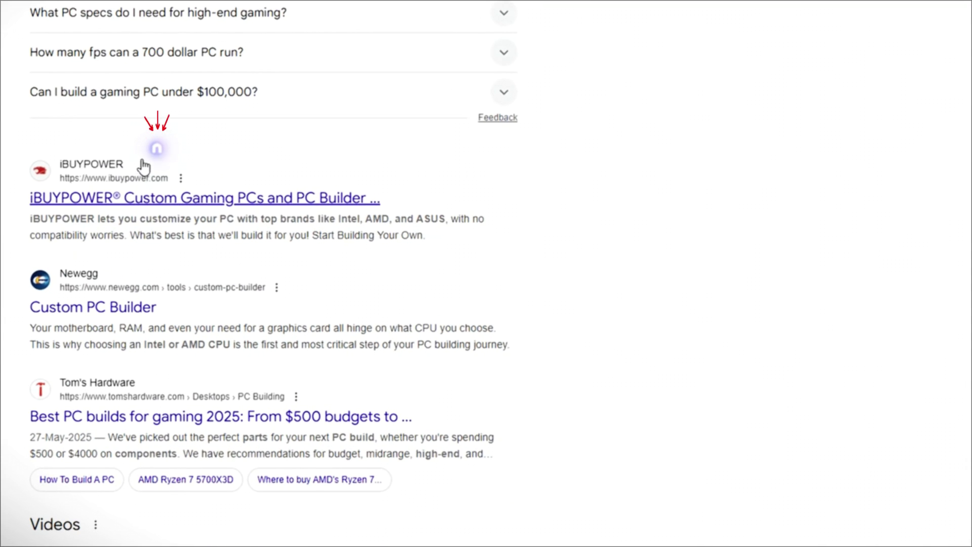
left_click(179, 141)
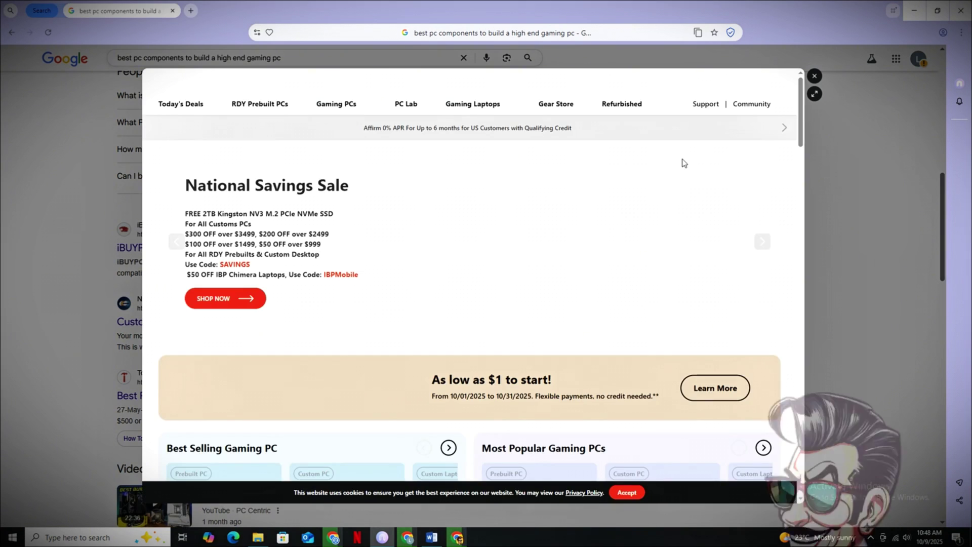
scroll(678, 161, "down", 3)
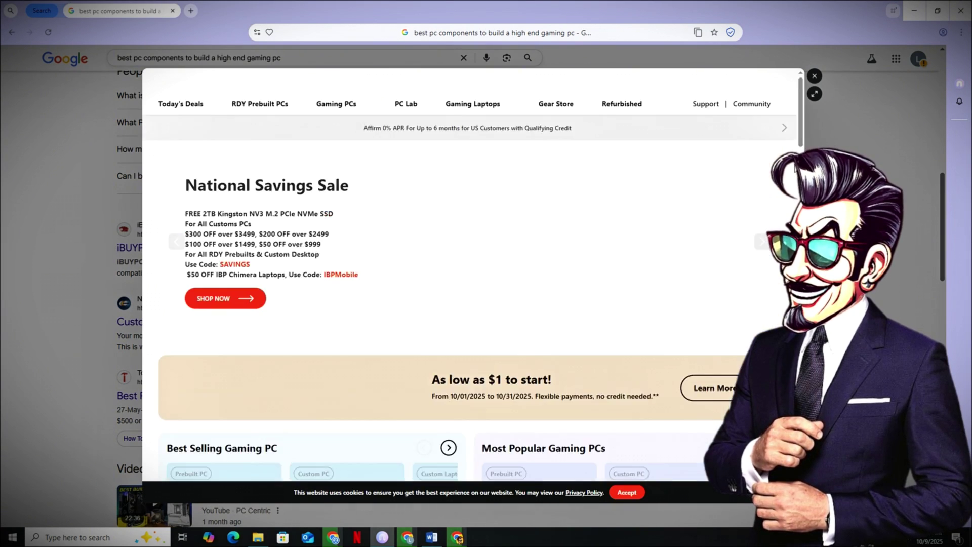
scroll(468, 303, "down", 5)
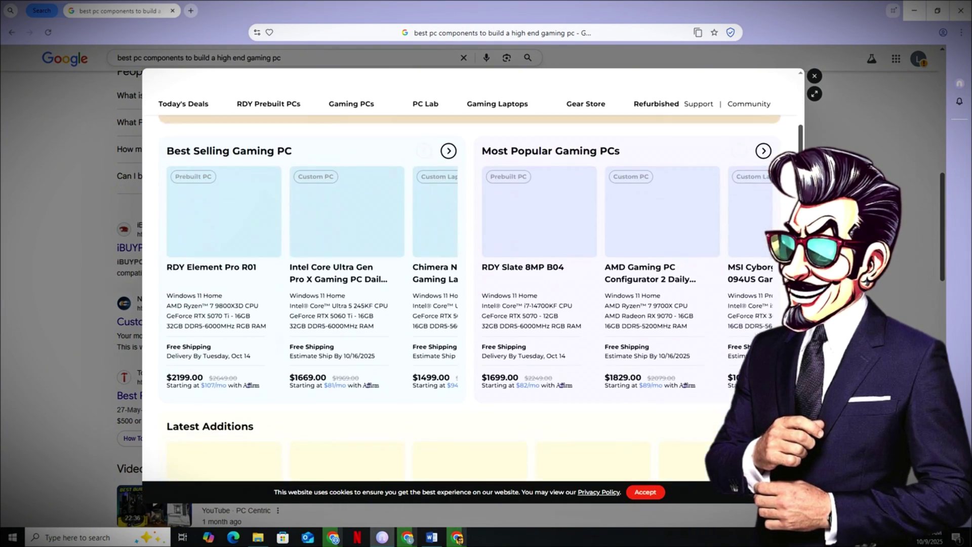
scroll(469, 304, "down", 5)
scroll(468, 304, "down", 5)
left_click(813, 75)
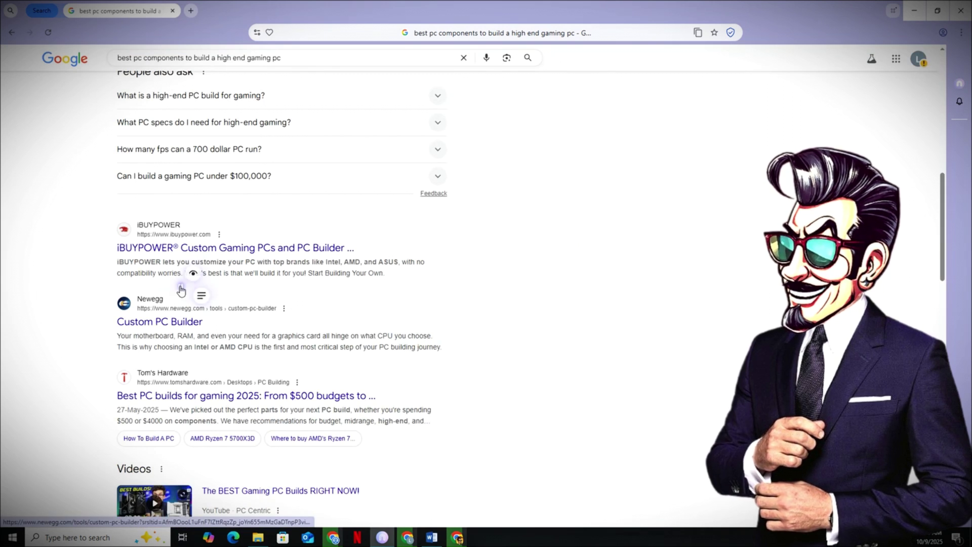
left_click(180, 304)
scroll(805, 152, "down", 5)
scroll(805, 175, "down", 5)
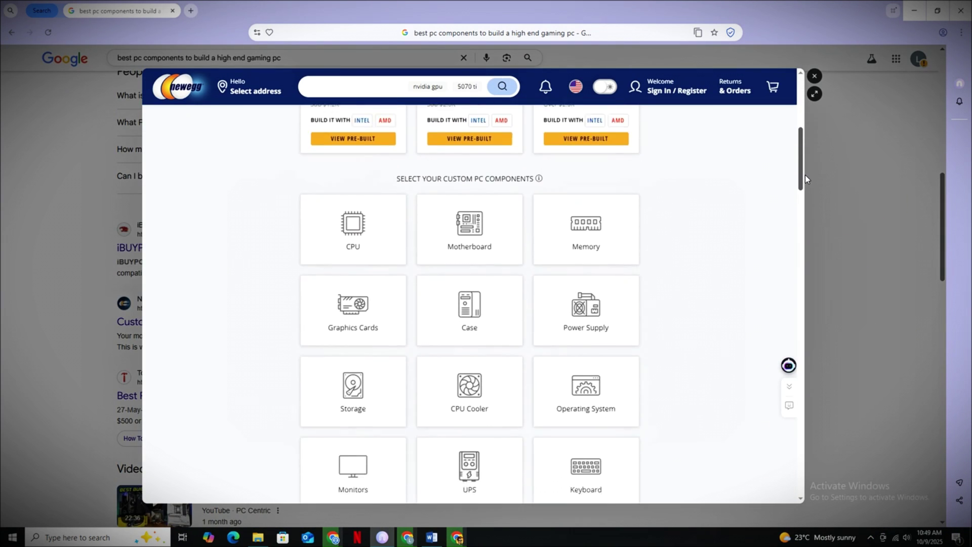
scroll(807, 219, "down", 5)
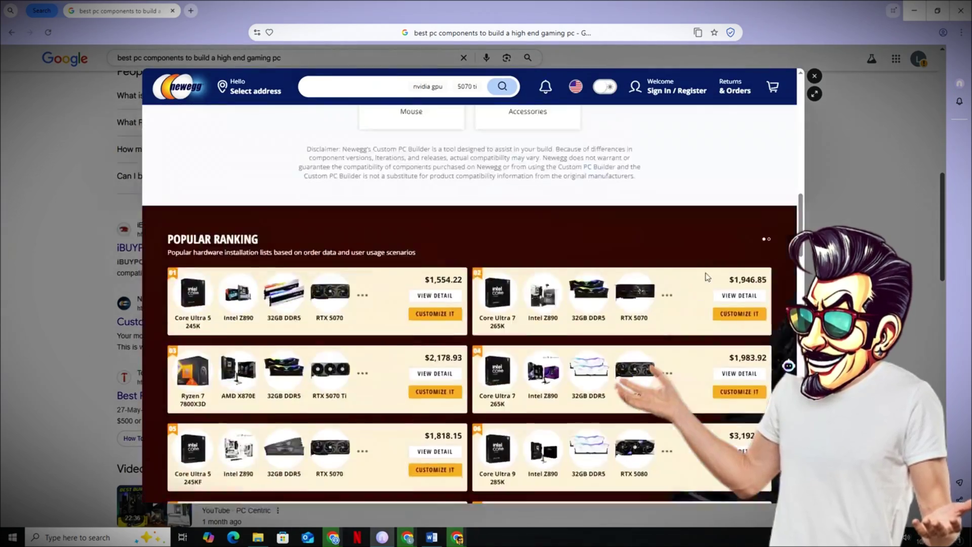
scroll(706, 277, "down", 5)
scroll(706, 277, "down", 5)
scroll(706, 276, "down", 8)
scroll(760, 229, "down", 8)
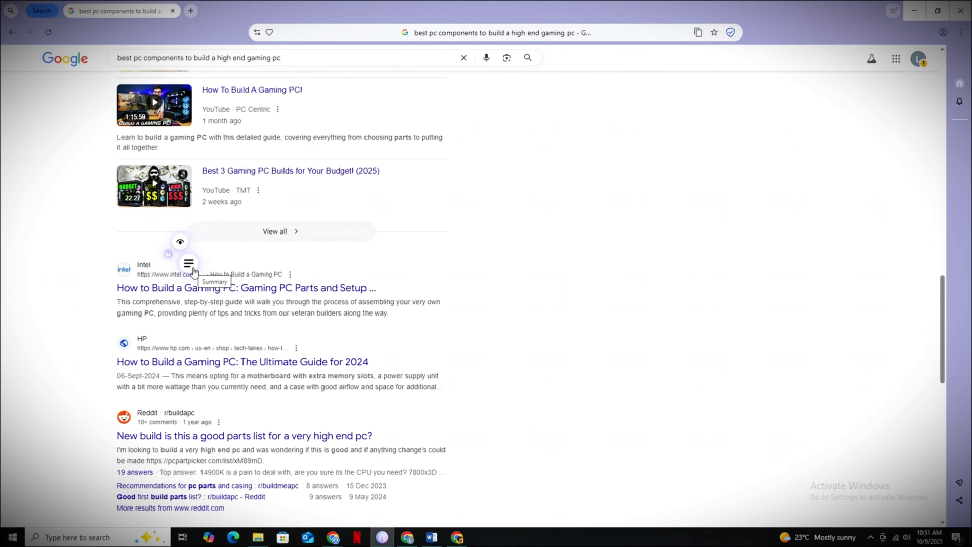
Summarize Intel's gaming-PC build guide and ask Neo which mistakes to avoid.
left_click(189, 265)
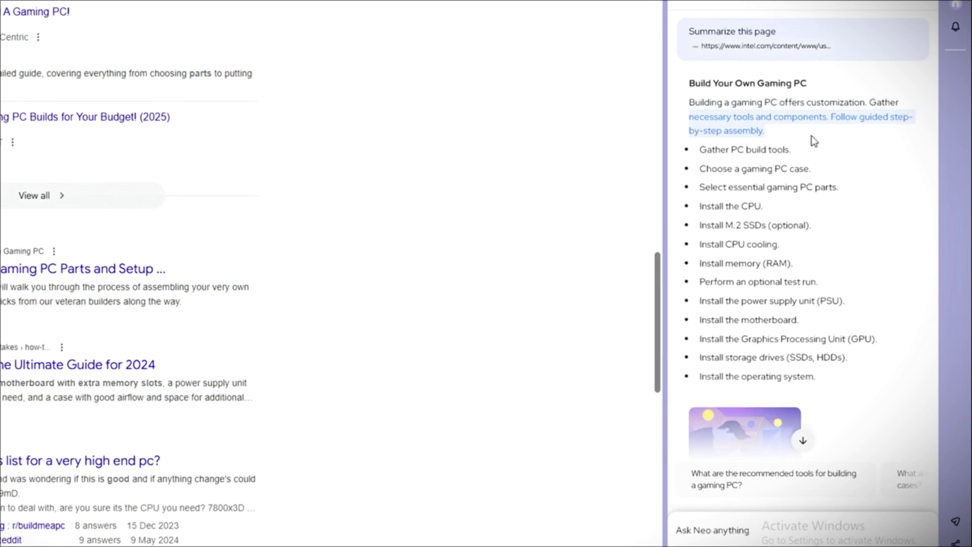
scroll(829, 154, "down", 1)
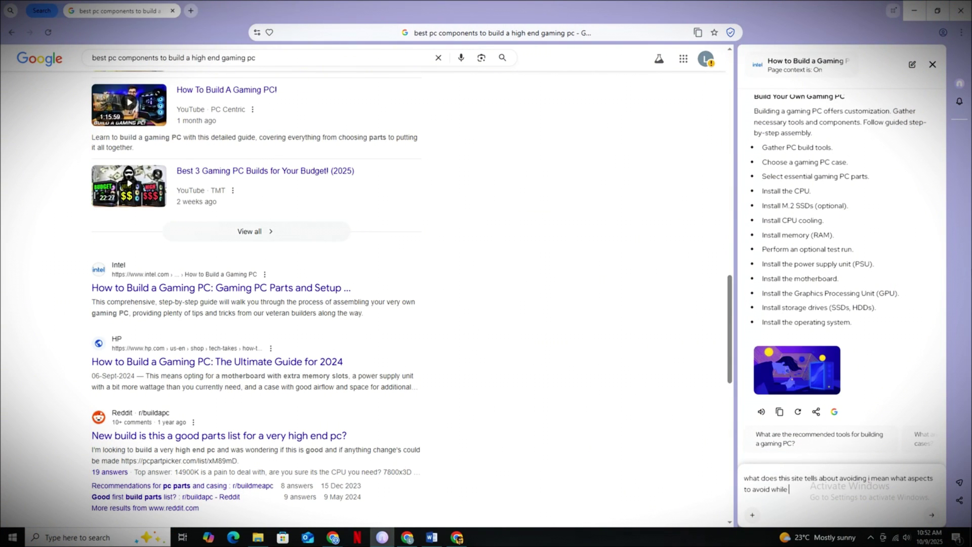
key("Return")
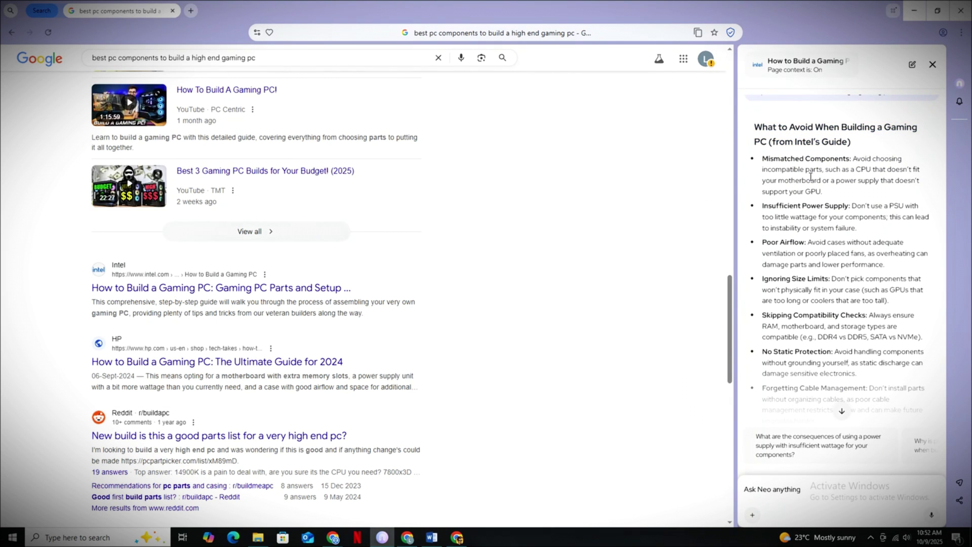
scroll(903, 196, "down", 2)
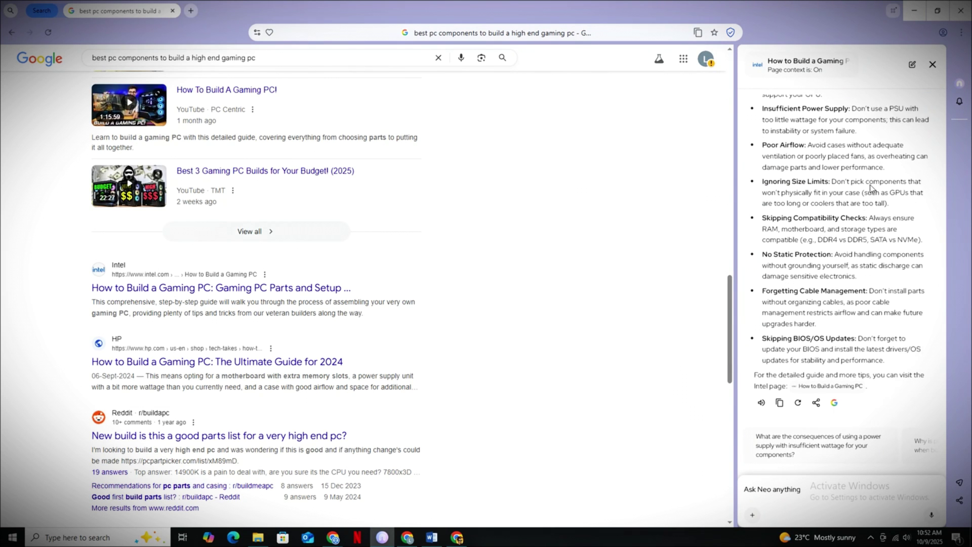
scroll(807, 278, "up", 1)
scroll(806, 277, "down", 1)
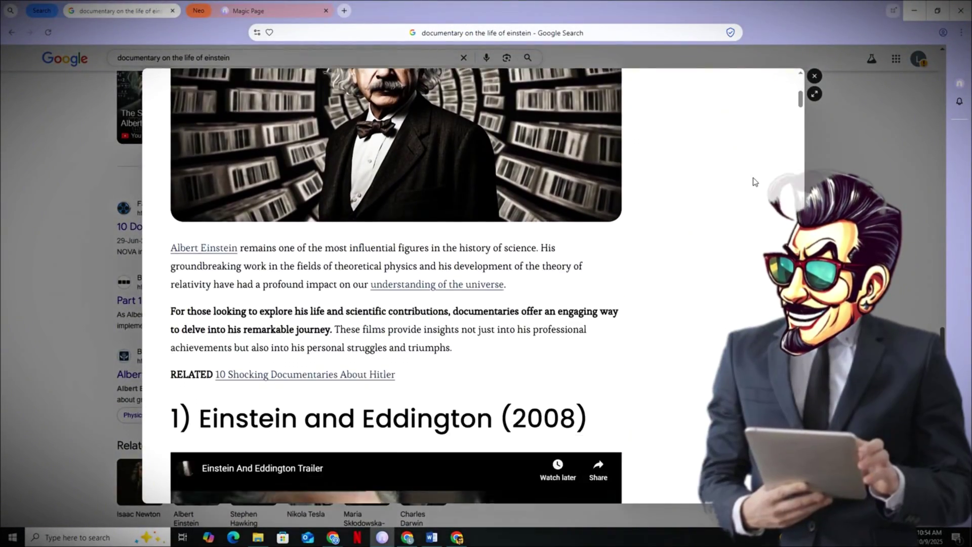
scroll(754, 182, "down", 3)
scroll(754, 181, "down", 3)
scroll(756, 182, "down", 3)
scroll(758, 182, "down", 3)
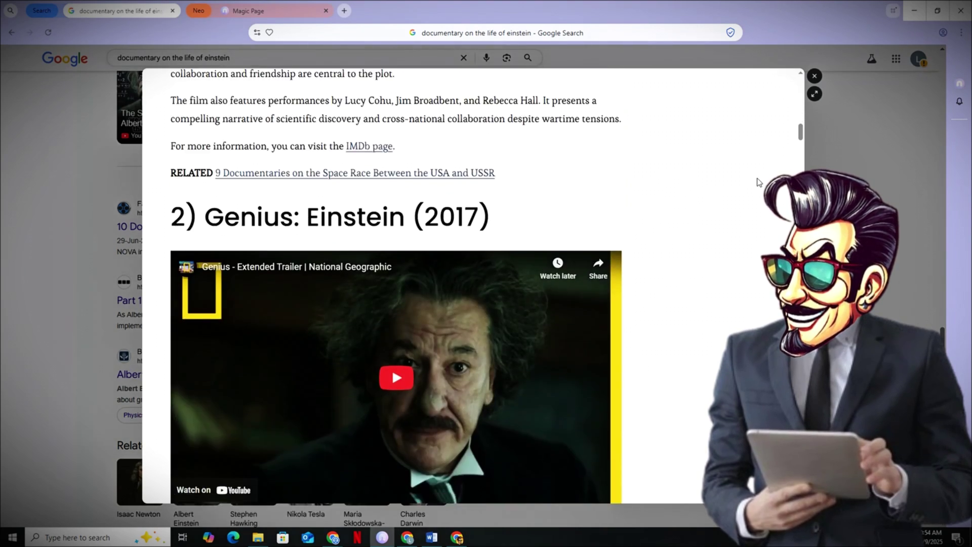
scroll(757, 182, "down", 4)
scroll(757, 182, "down", 3)
scroll(758, 182, "down", 3)
scroll(759, 183, "down", 3)
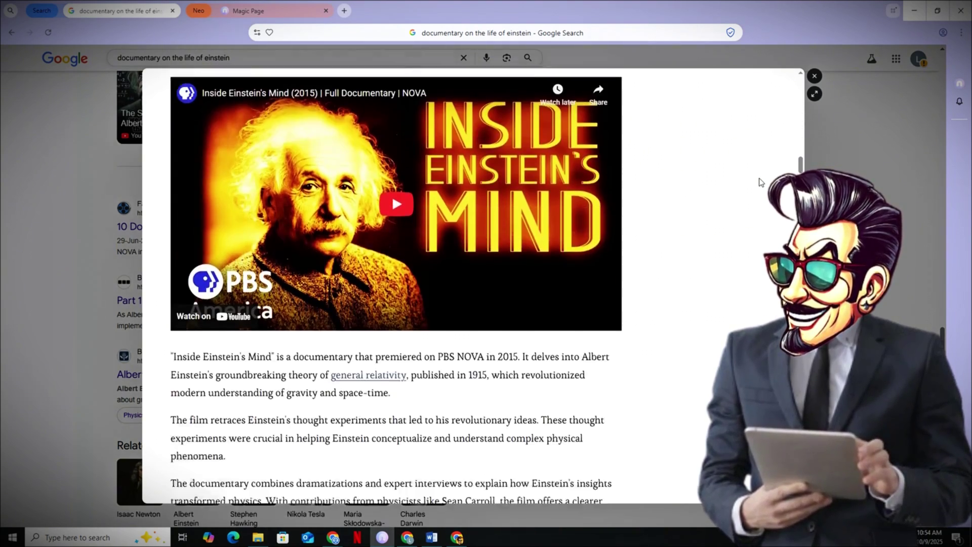
scroll(759, 182, "down", 4)
scroll(759, 183, "down", 3)
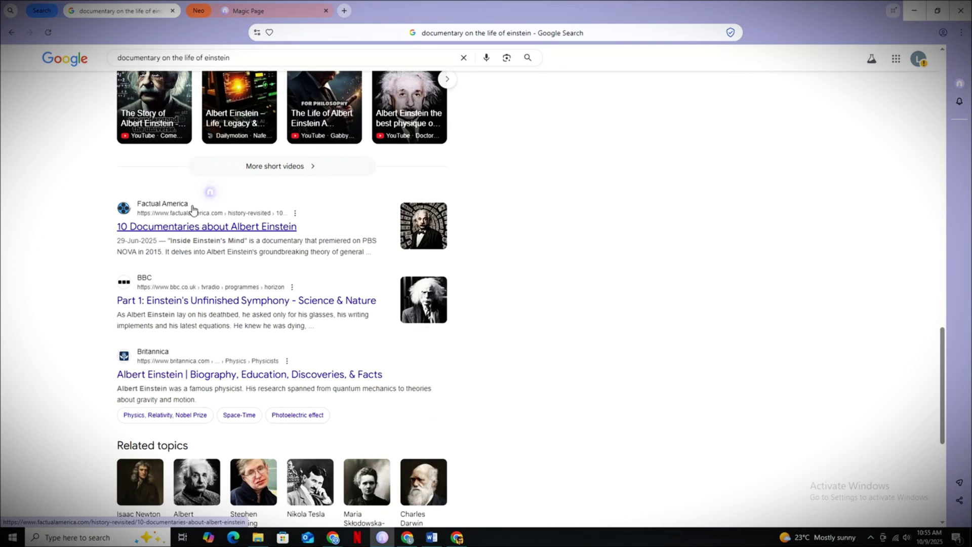
Open the Factual America Einstein article in Neo and request summaries of all ten documentaries.
left_click(231, 203)
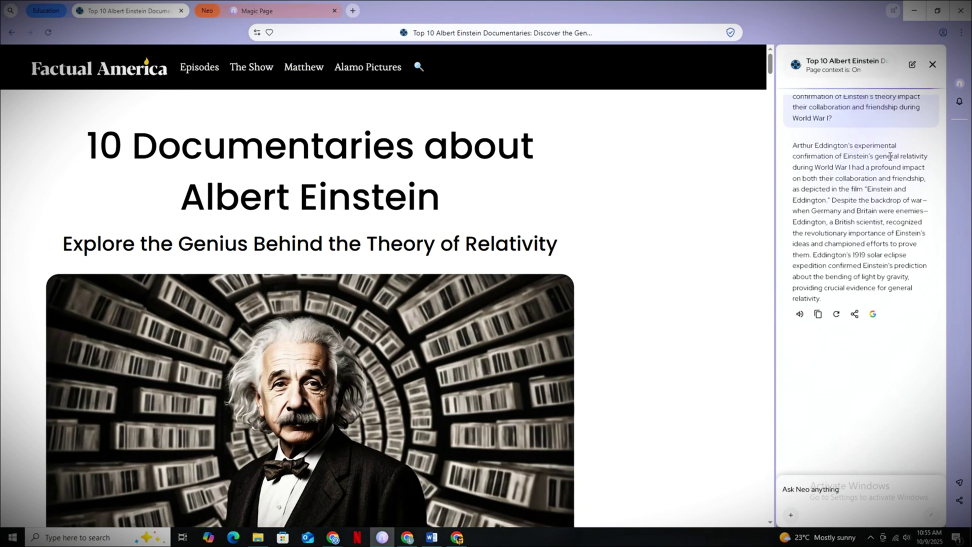
scroll(876, 228, "down", 1)
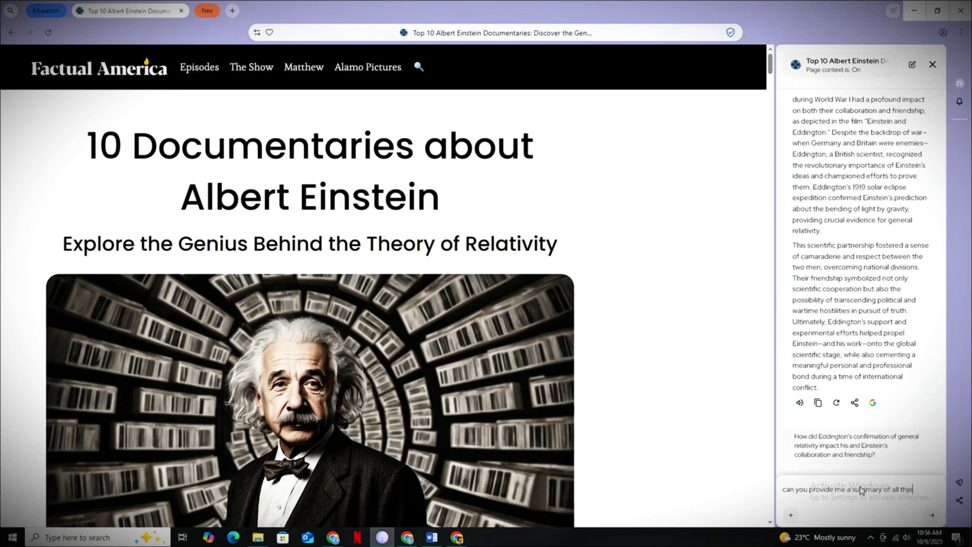
type("s")
key("Return")
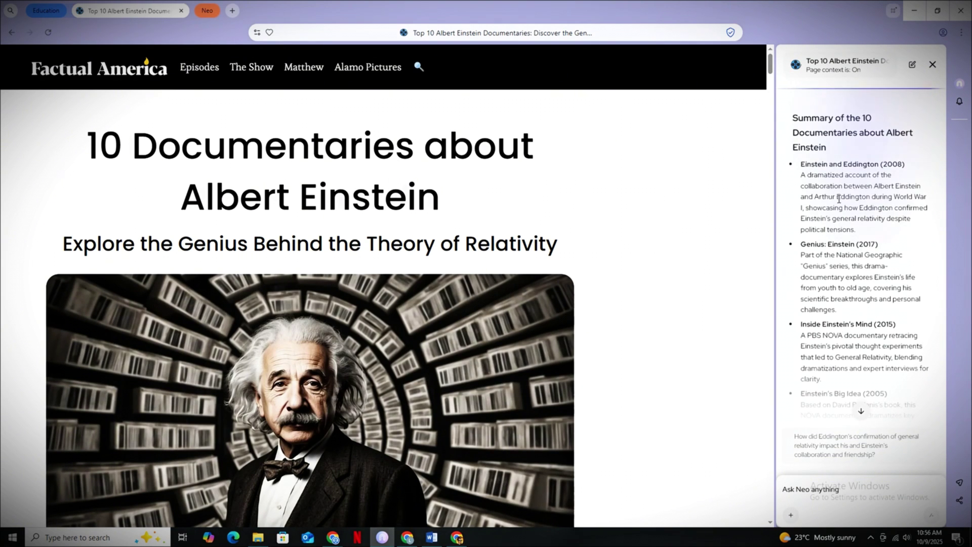
scroll(861, 259, "down", 5)
scroll(850, 289, "down", 5)
scroll(835, 319, "down", 3)
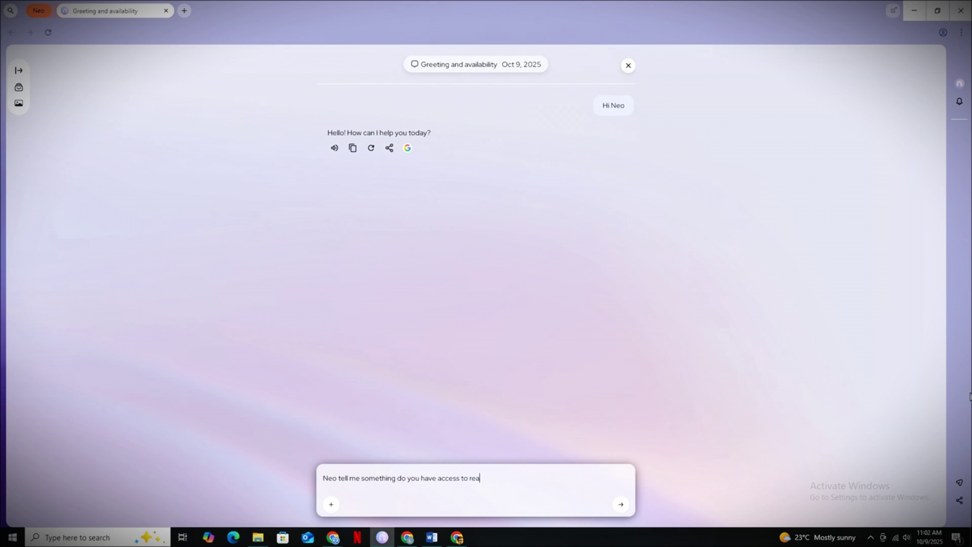
type("trends and spk")
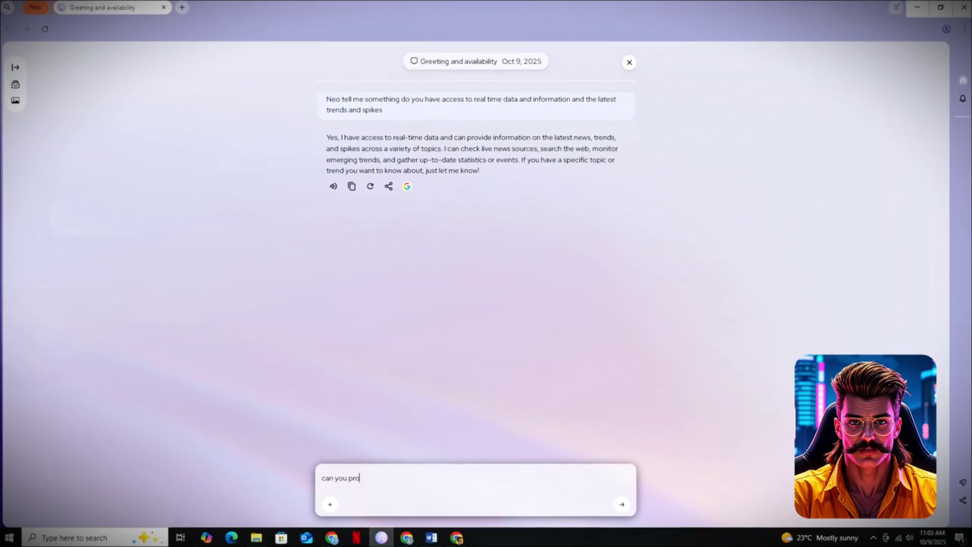
type(" provide me with some video topics in my niche and")
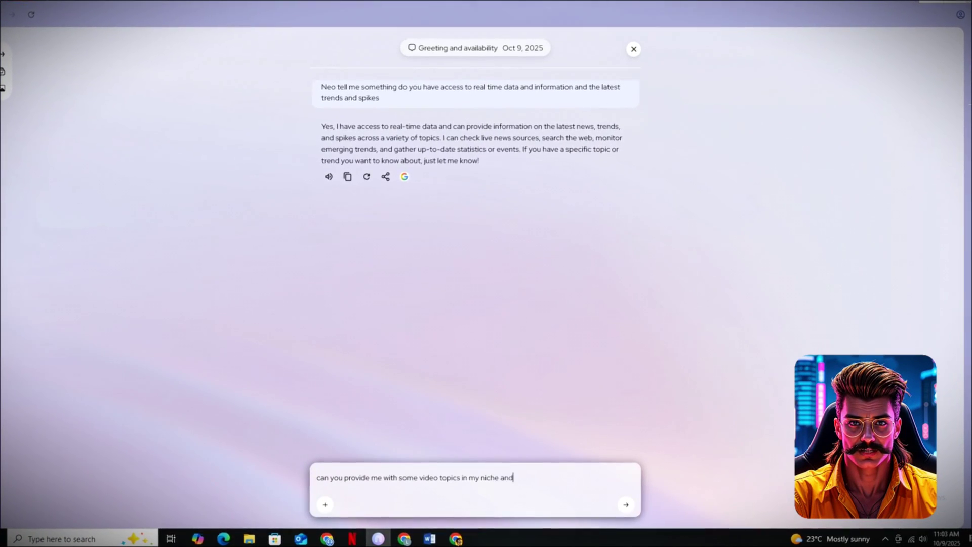
type(" make sure to avoid basic and ave")
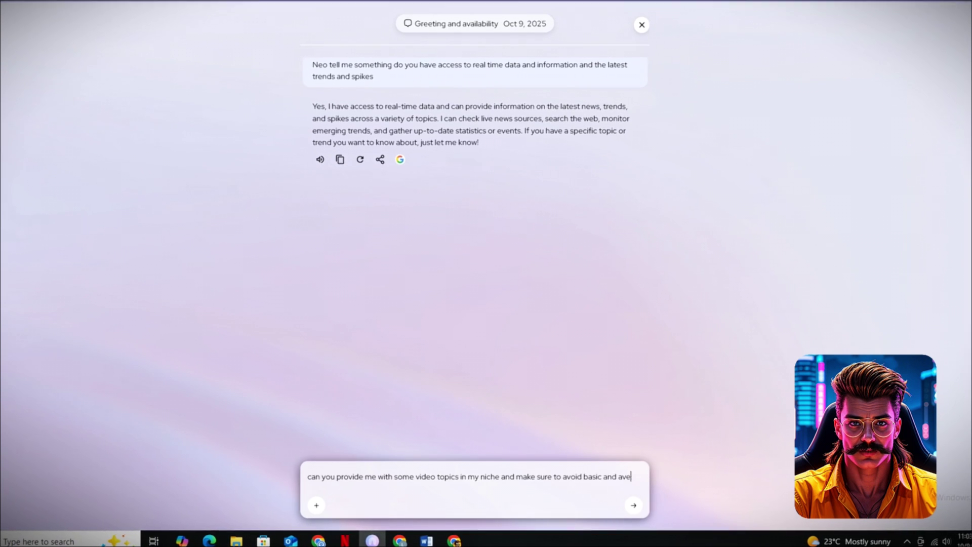
type("rage topics i am looking")
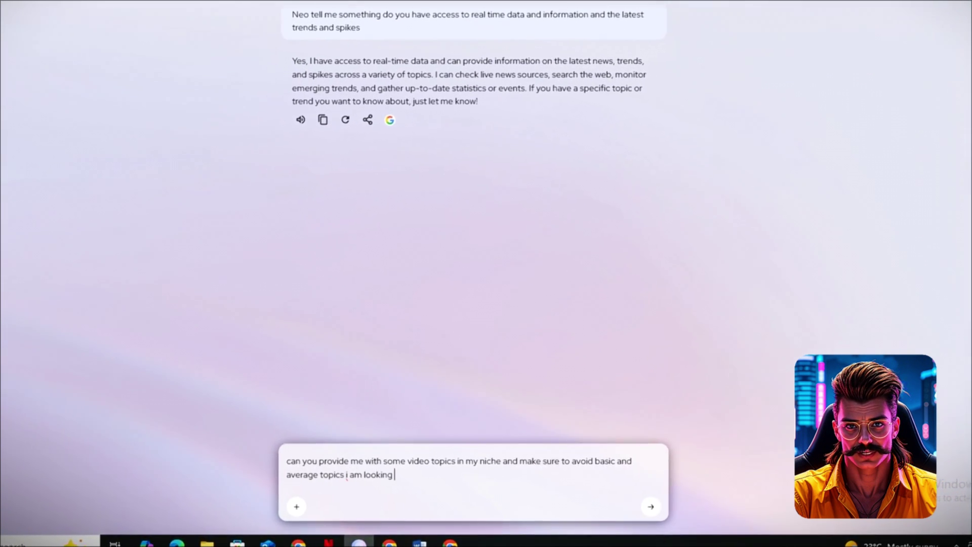
type(" for the high")
type("est performing")
type(" topics with")
type(" high")
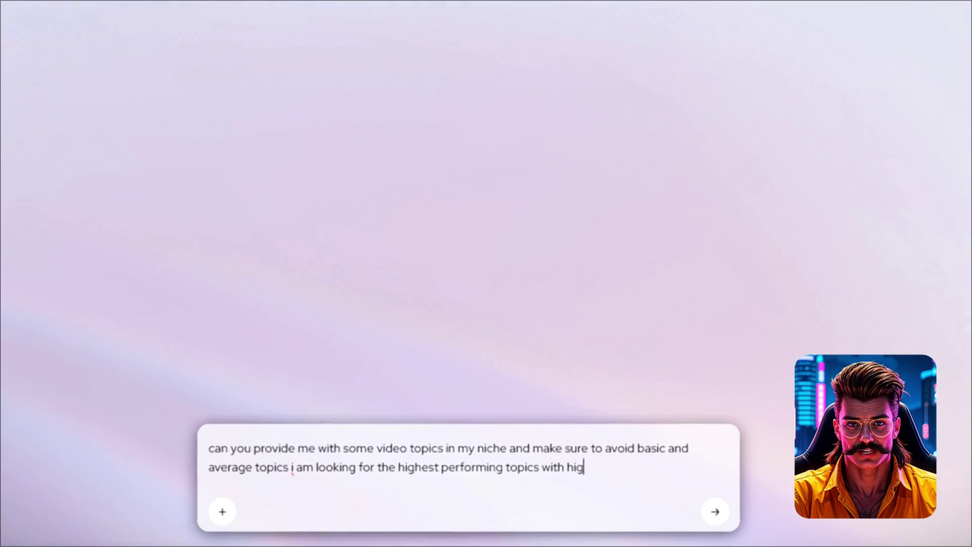
type(" chances of going viral and low competition, i teach people youtube automation ")
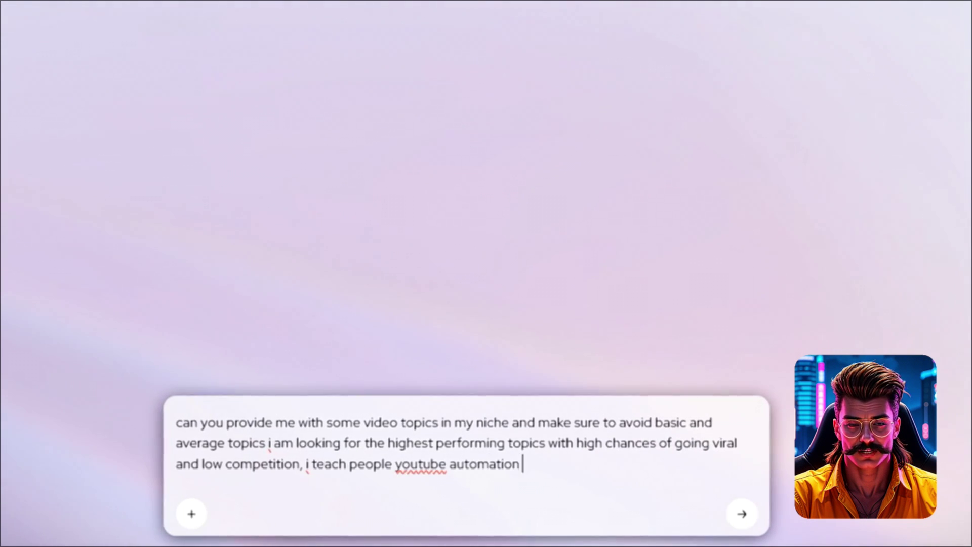
type("and how to grow on youtube in different nic")
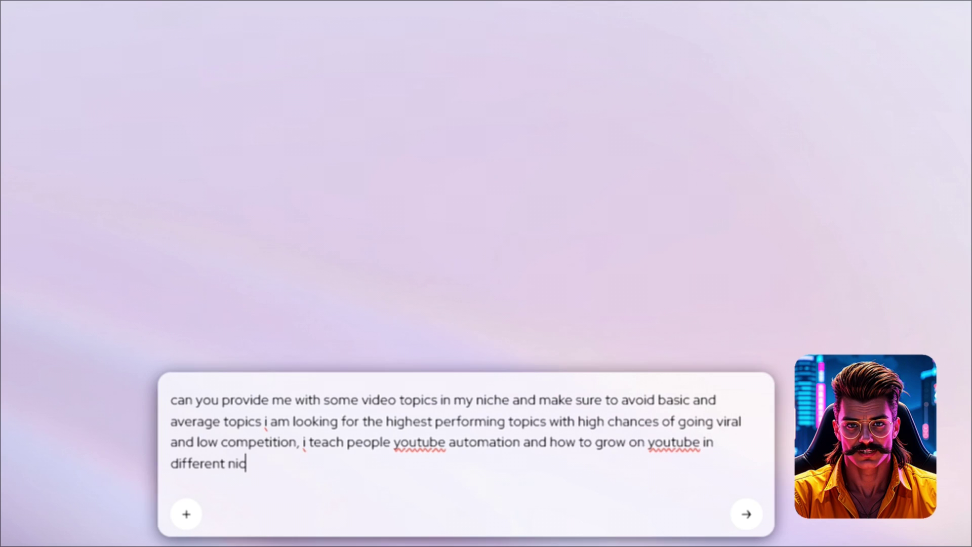
key("BackSpace")
key("BackSpace")
key("BackSpace")
type(".")
key("Return")
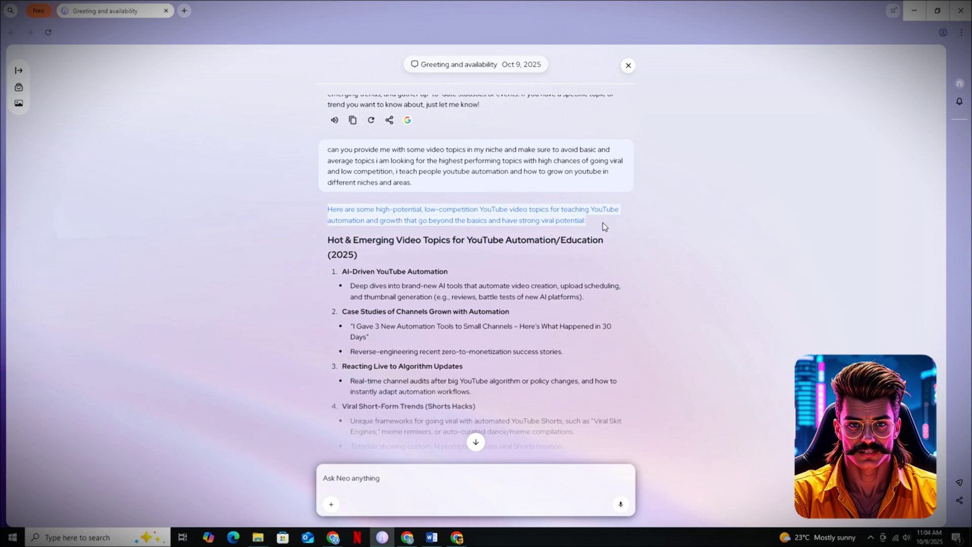
scroll(471, 266, "down", 2)
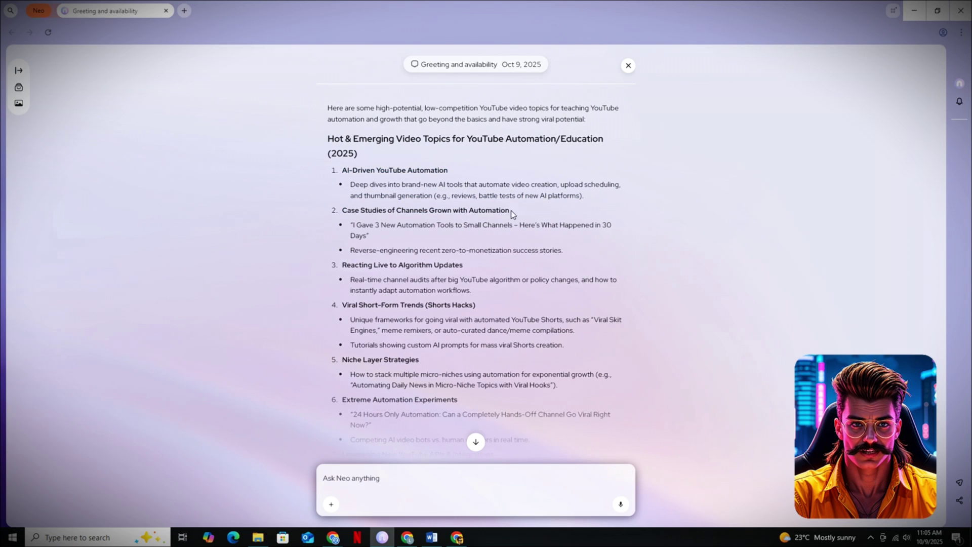
scroll(456, 242, "down", 2)
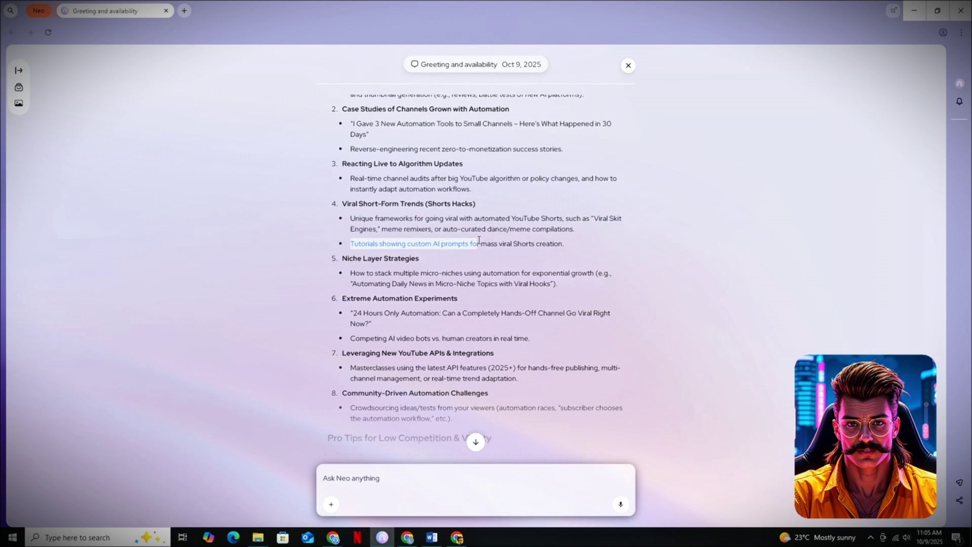
scroll(478, 240, "down", 2)
scroll(531, 235, "down", 2)
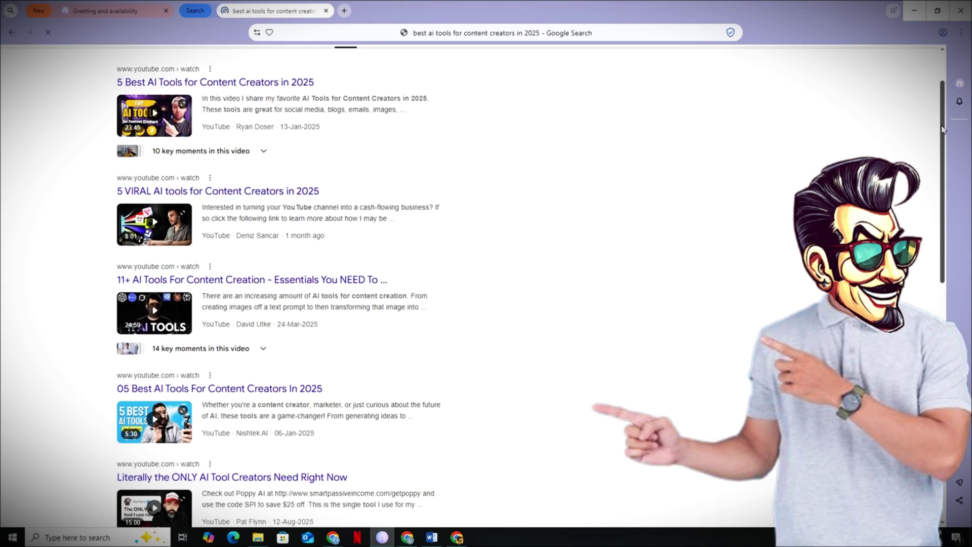
scroll(934, 167, "down", 5)
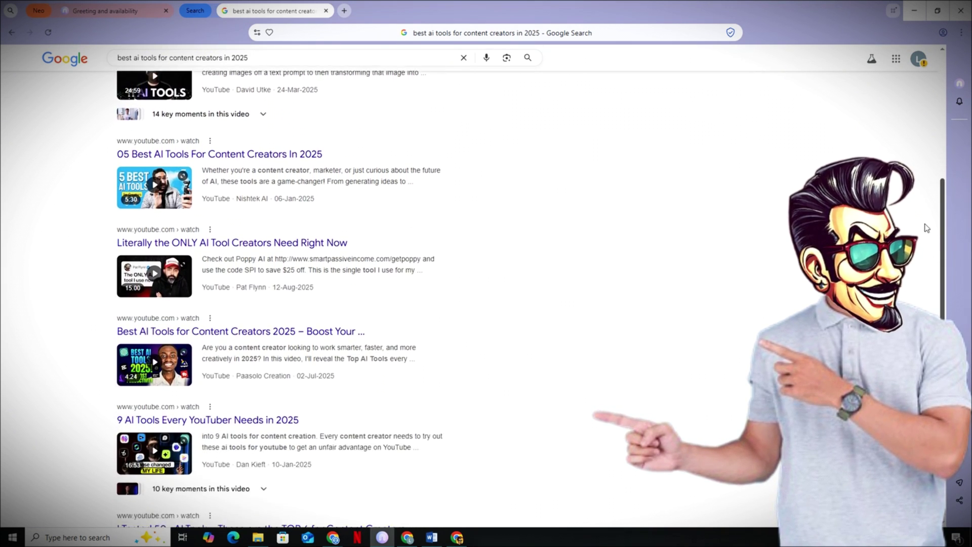
scroll(914, 229, "down", 5)
scroll(915, 282, "down", 3)
scroll(914, 282, "down", 3)
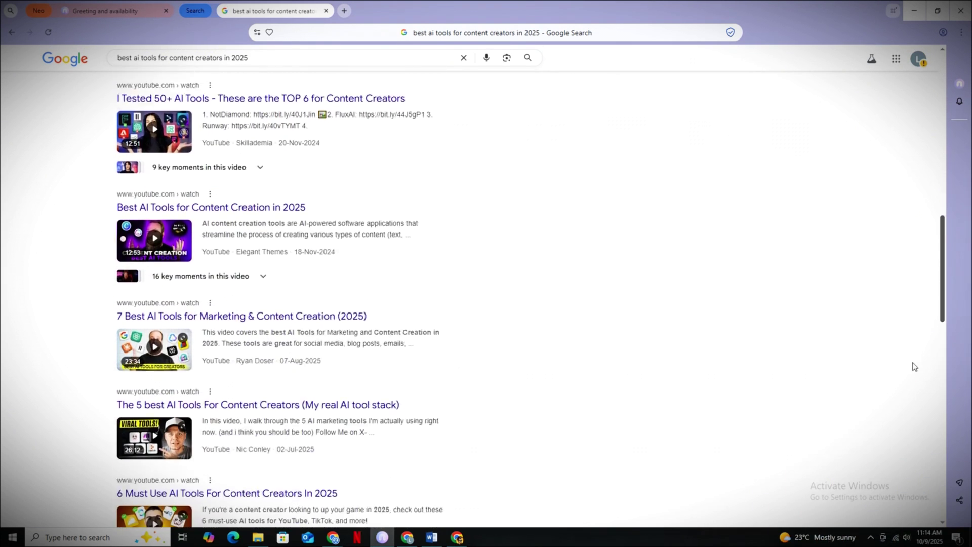
scroll(914, 282, "down", 2)
scroll(485, 303, "down", 2)
scroll(486, 304, "down", 2)
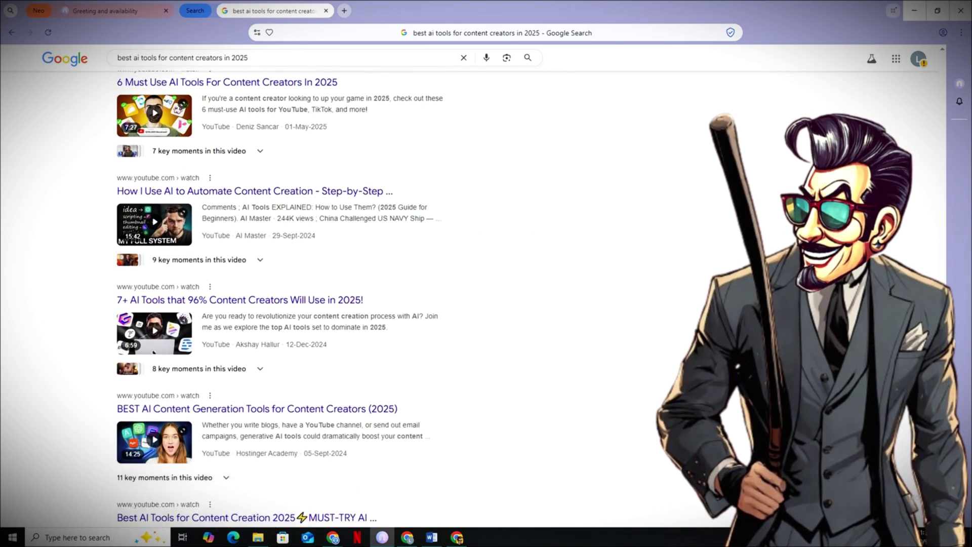
scroll(485, 303, "down", 2)
scroll(487, 304, "down", 2)
scroll(486, 305, "down", 2)
scroll(486, 304, "up", 4)
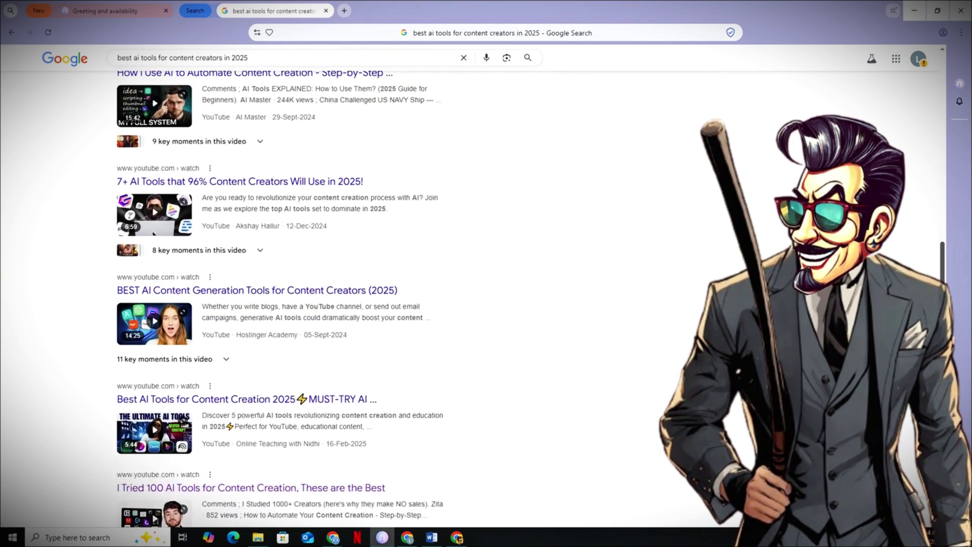
scroll(486, 304, "up", 1)
scroll(485, 304, "up", 2)
scroll(487, 303, "down", 2)
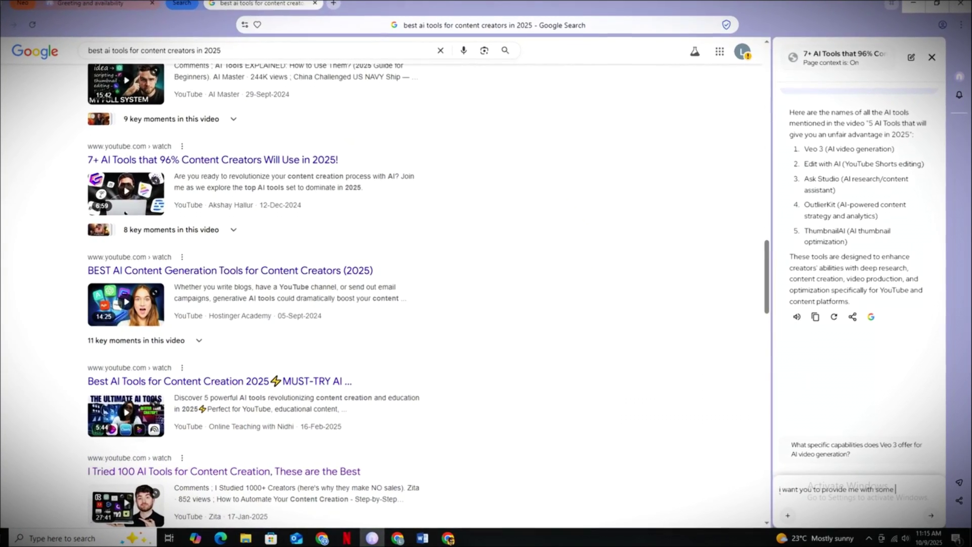
type("provide me with some similar video topcis")
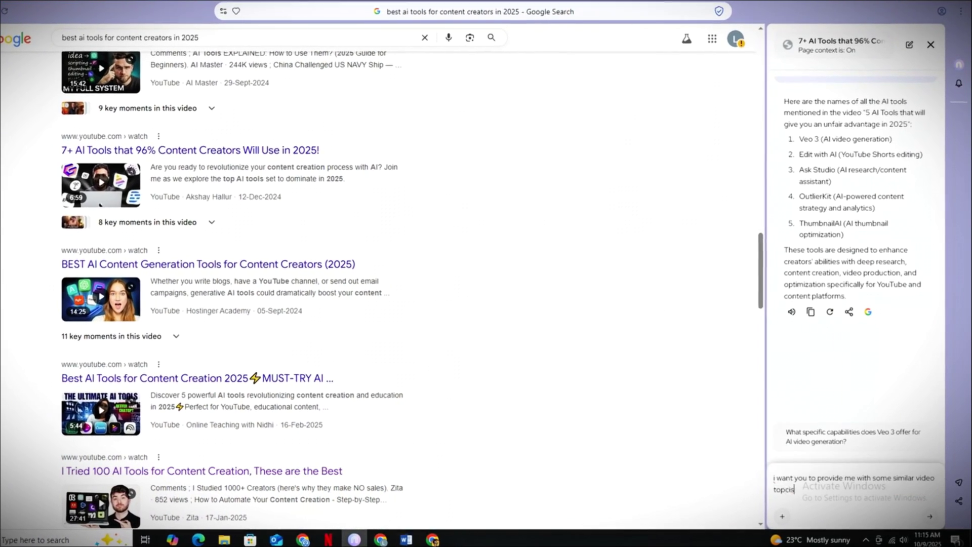
type(" to the video above")
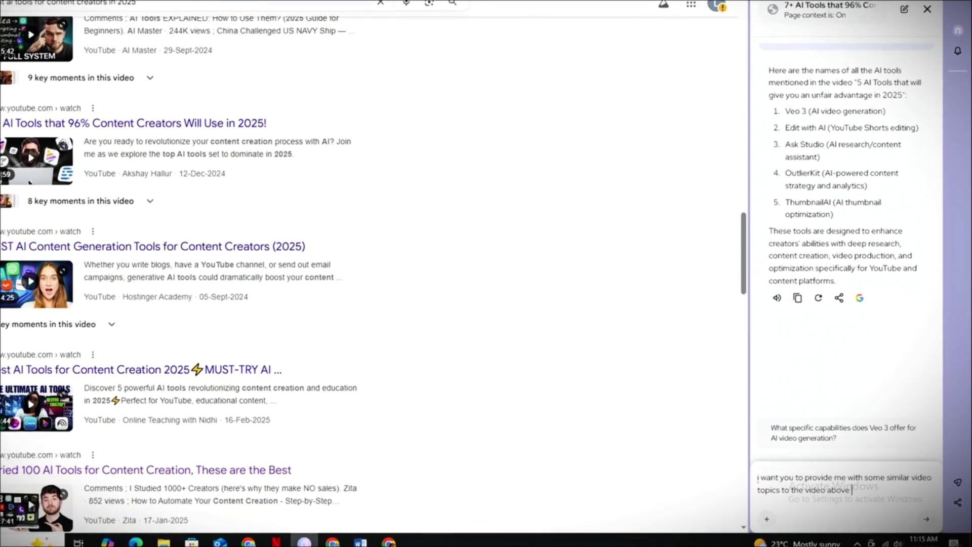
type(" that have very high chacnes")
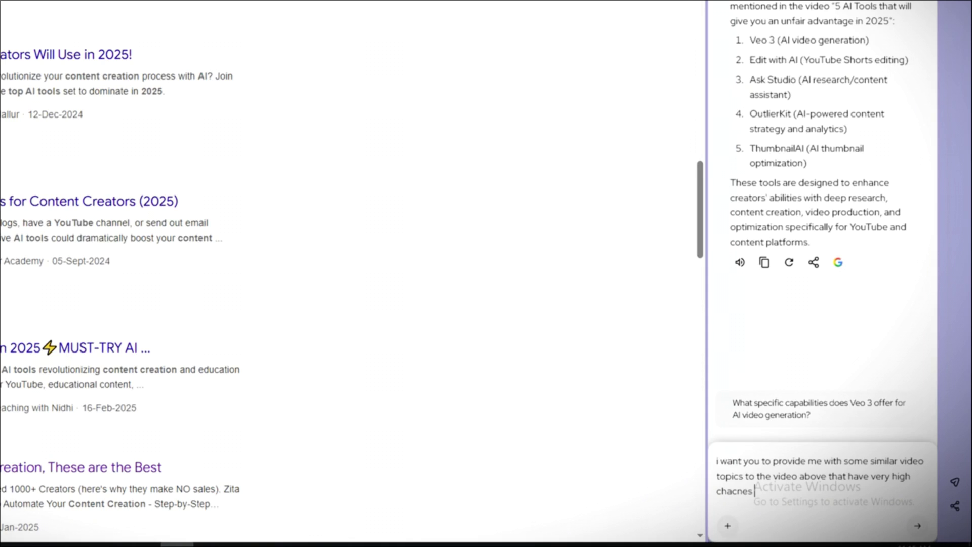
key("BackSpace")
key("BackSpace")
key("BackSpace")
key("BackSpace")
type("nces of resonarting wiht")
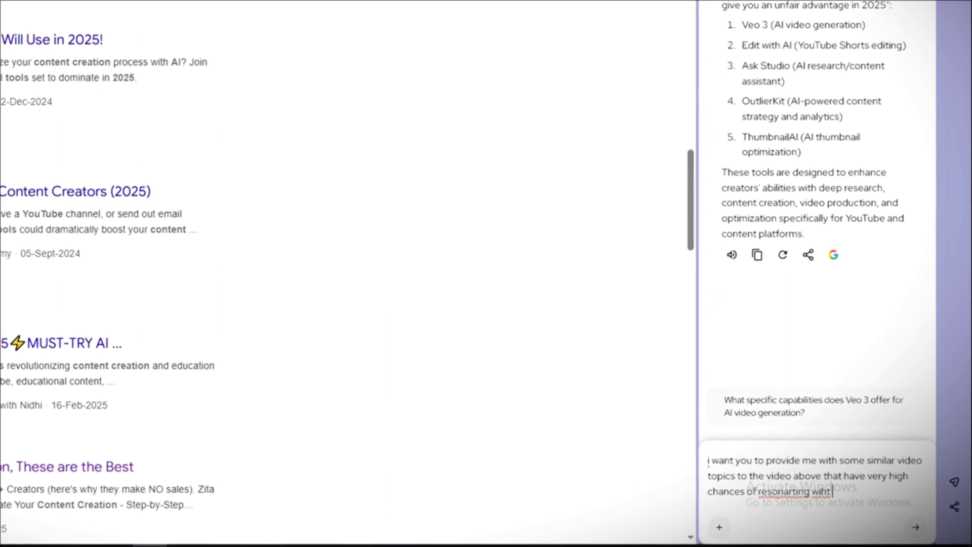
type(" a broader audience world wide")
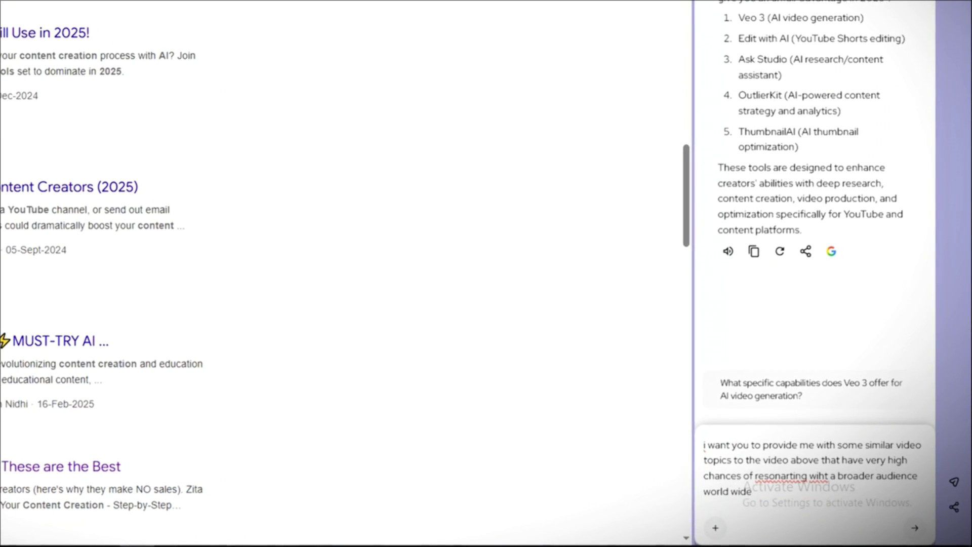
Correct the misspelling 'resonarting' to 'resonating' using the spelling suggestion.
right_click(778, 486)
left_click(714, 287)
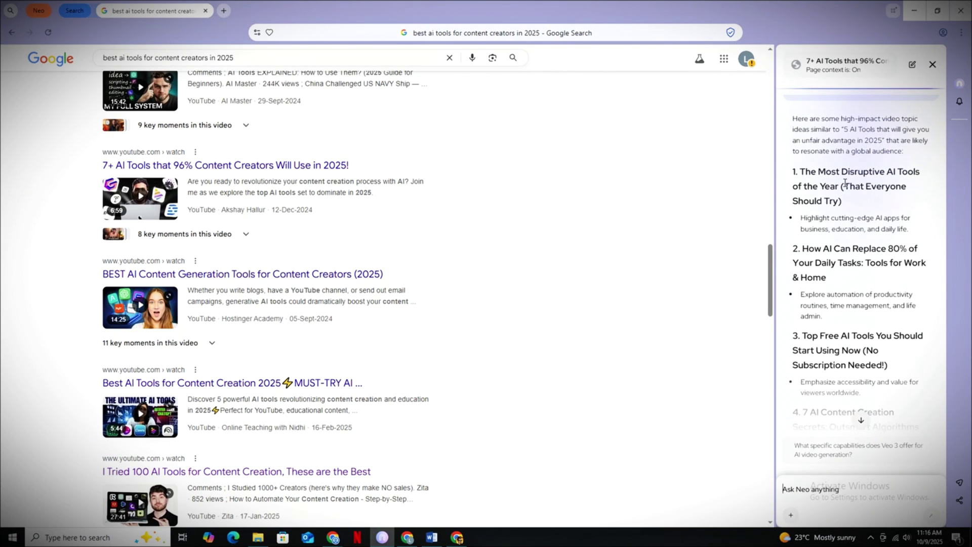
scroll(845, 184, "down", 1)
scroll(855, 210, "down", 1)
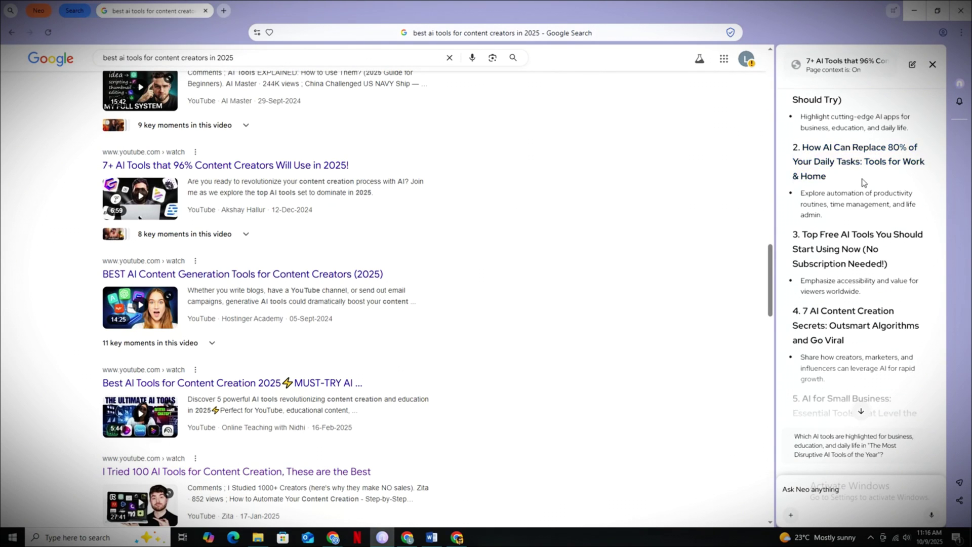
scroll(939, 185, "down", 1)
scroll(940, 185, "down", 1)
scroll(940, 185, "down", 1)
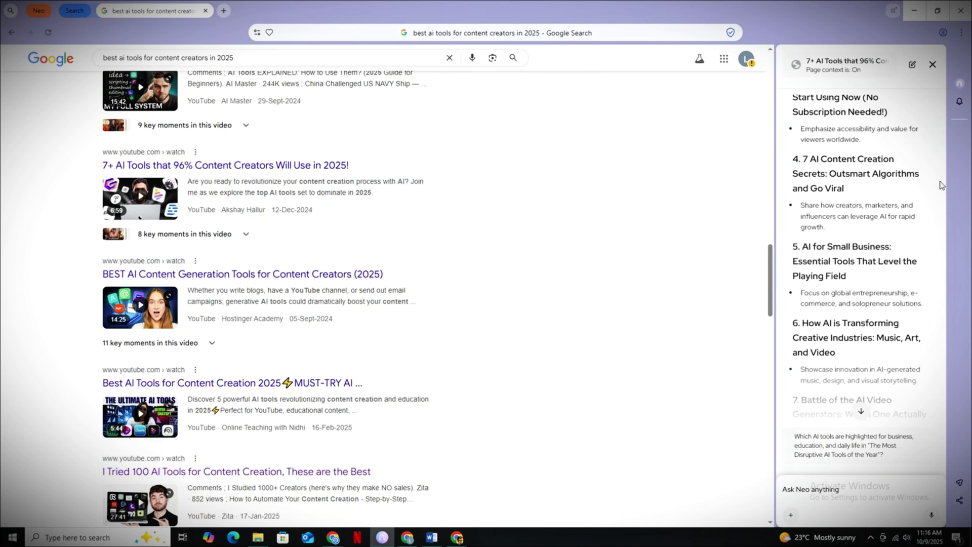
scroll(940, 185, "down", 1)
scroll(940, 185, "down", 1)
scroll(941, 185, "down", 1)
scroll(940, 184, "down", 1)
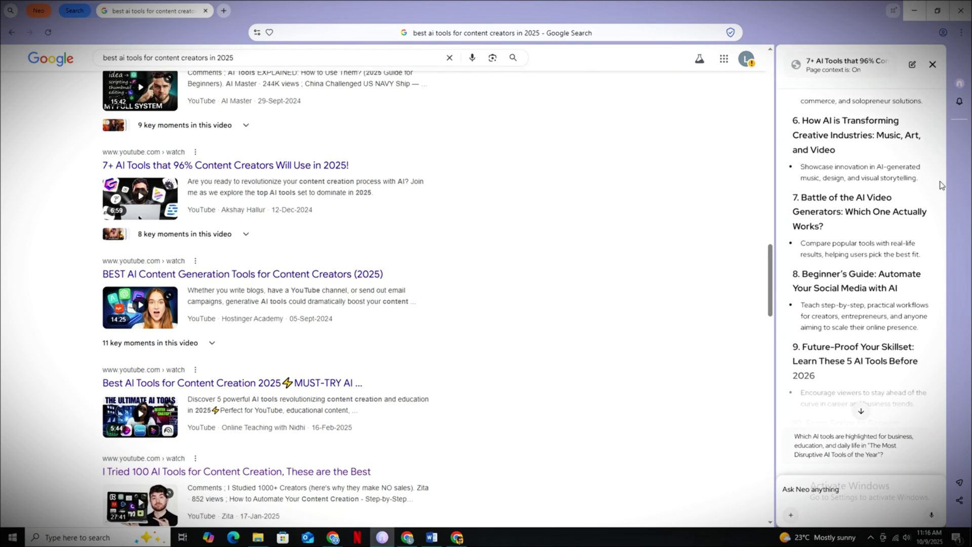
scroll(941, 185, "down", 1)
scroll(940, 185, "down", 1)
scroll(941, 184, "down", 1)
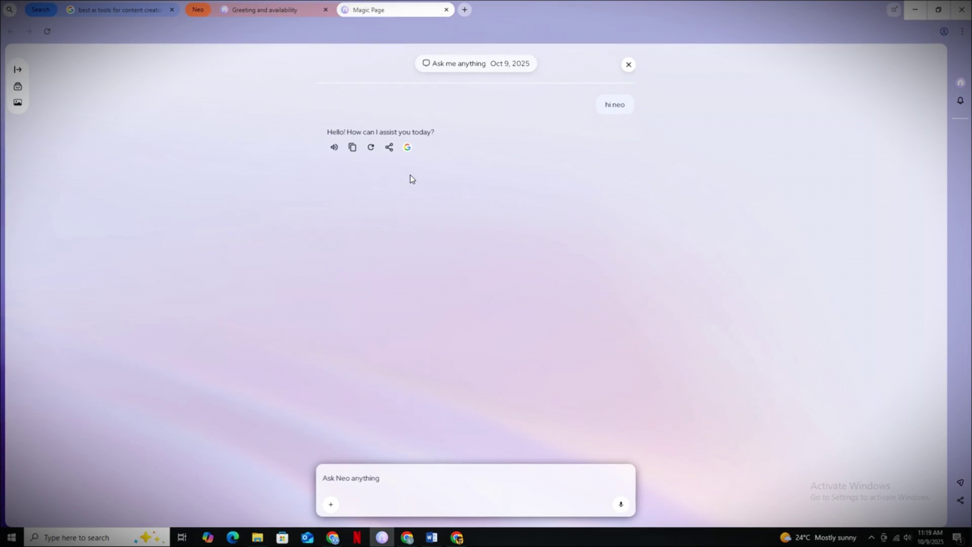
type("Make me an image of A")
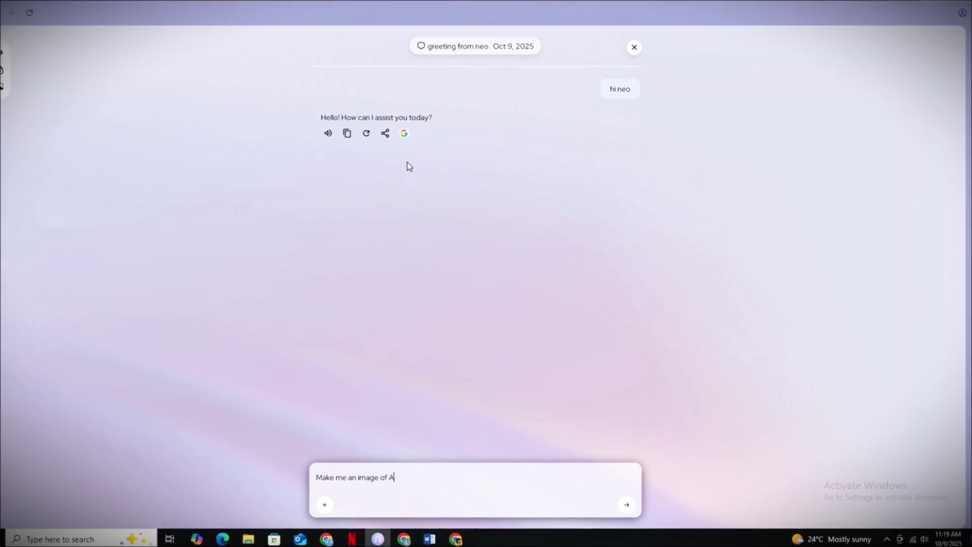
Paste the white Pegasus green-field prompt, remove the extra 'a', and send it.
type("a Pegasus standing in a very beautiful and lush green endless field the grass is so shiny smooth and wind makes it look even more beautiful")
left_click(398, 465)
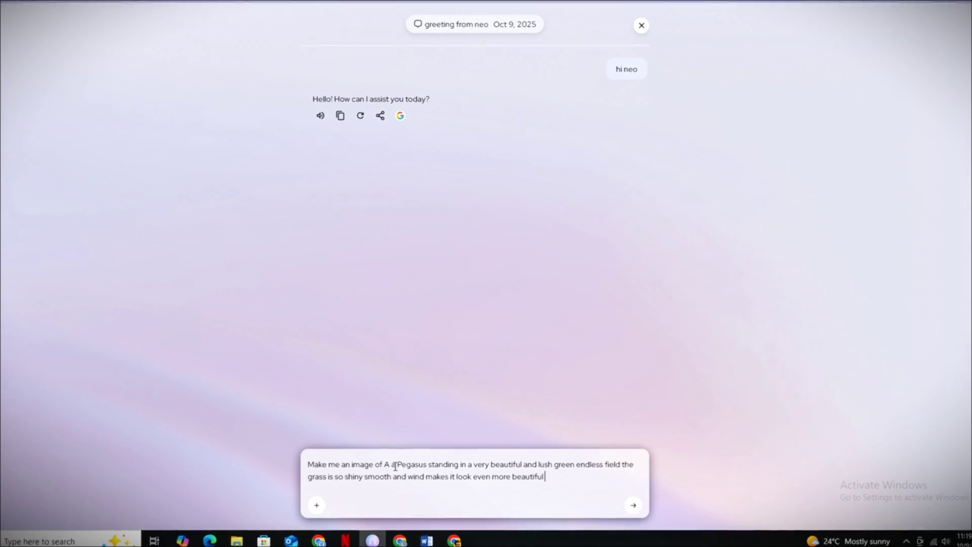
key("BackSpace")
key("BackSpace")
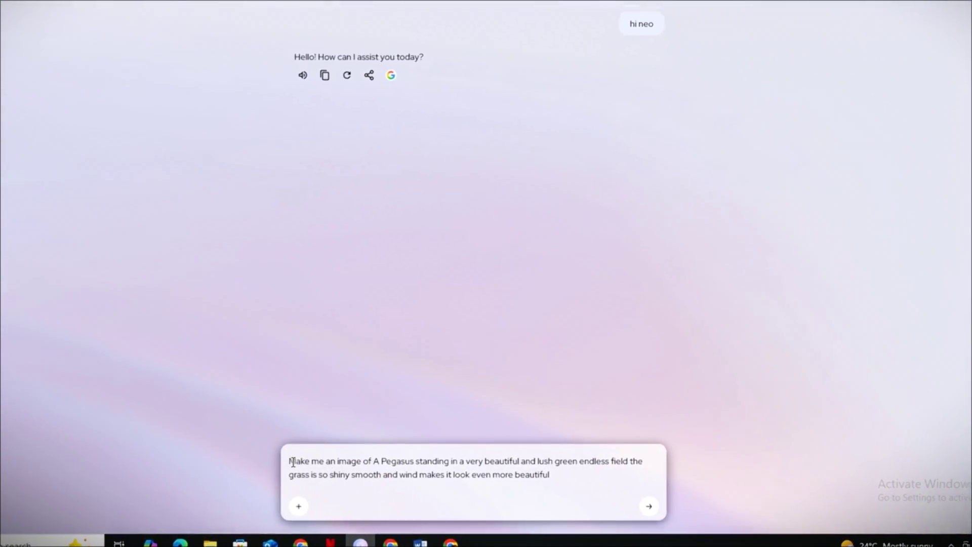
left_click_drag(291, 461, 368, 461)
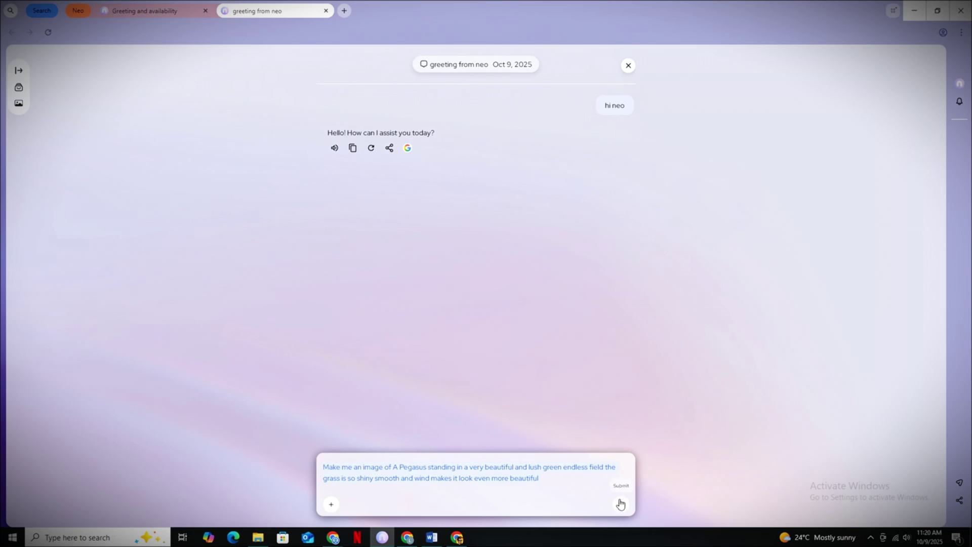
left_click(621, 503)
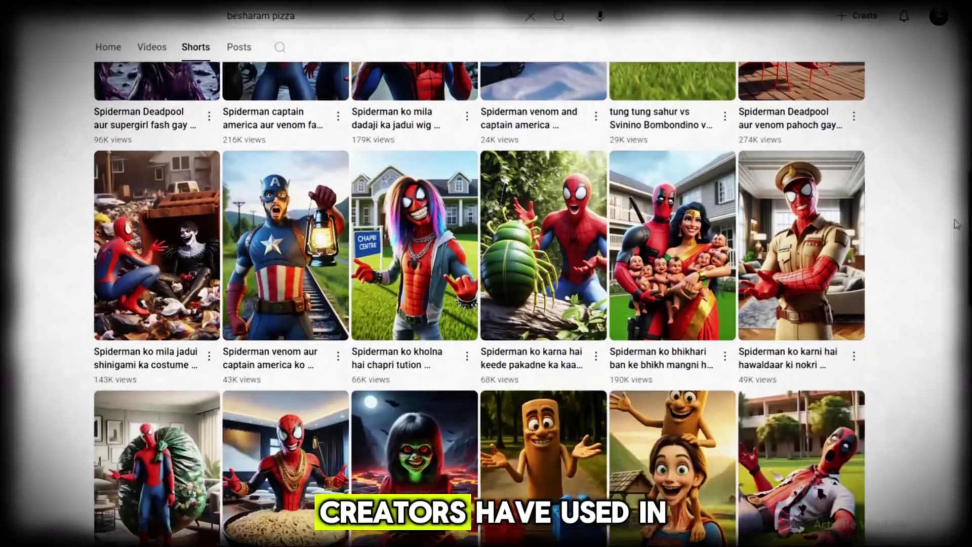
scroll(955, 222, "down", 3)
scroll(955, 223, "down", 3)
scroll(956, 222, "down", 2)
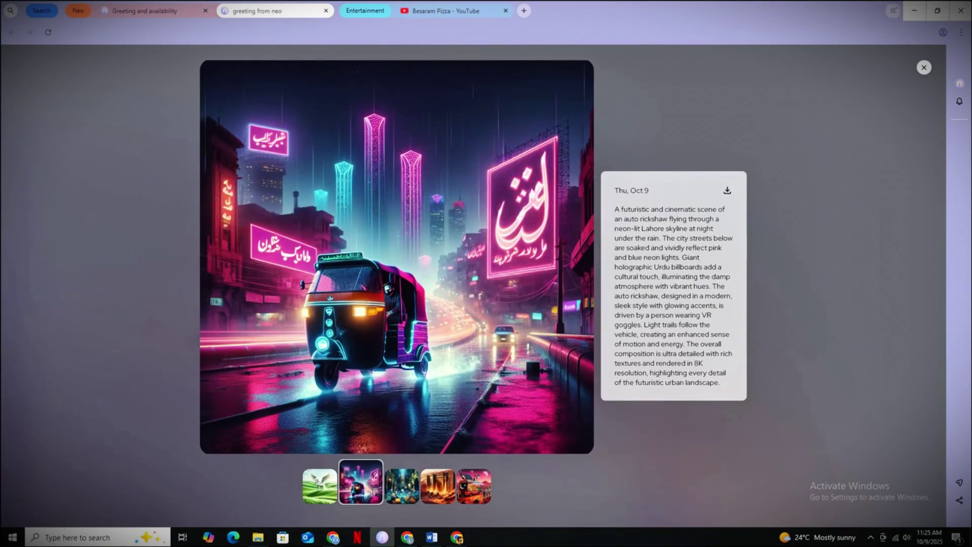
Browse the gallery through the underwater mosque, desert library and Mars food truck images.
key("Right")
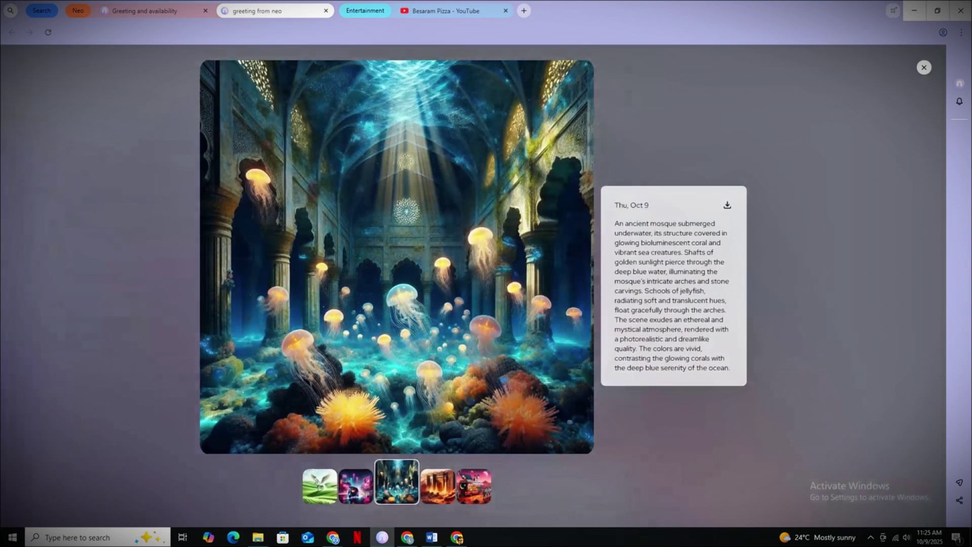
key("Right")
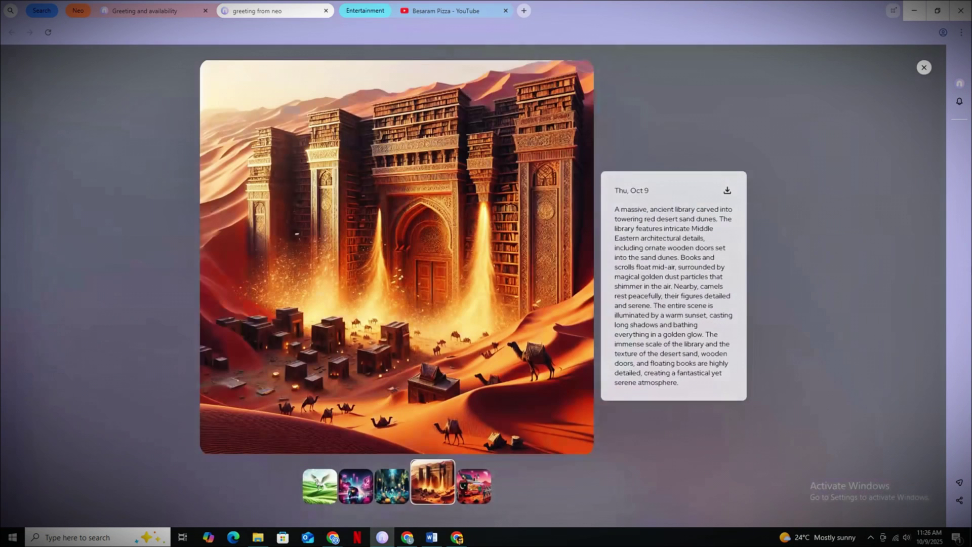
key("Right")
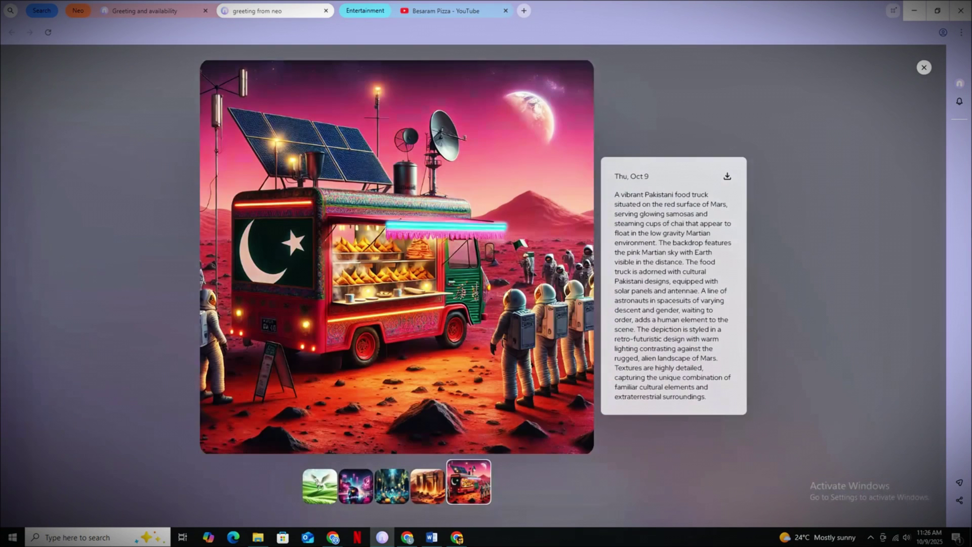